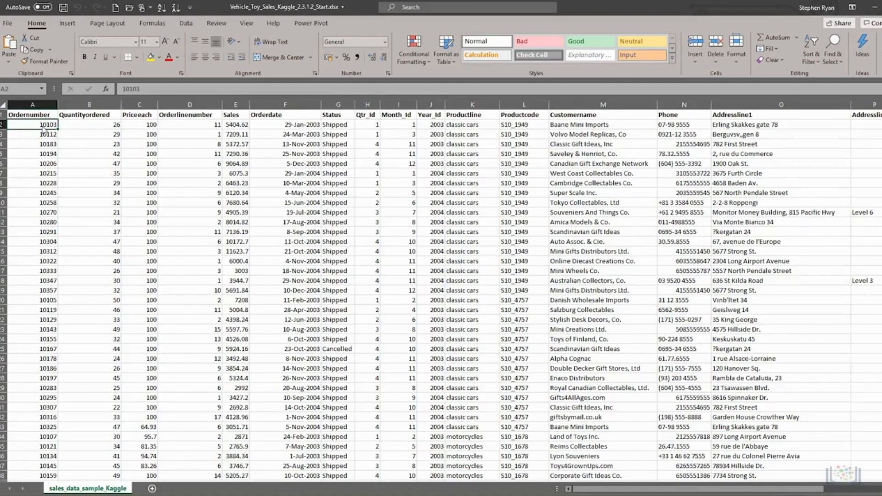
# Step: Switch on AutoFilter so every sales table column header gets a filter arrow
pyautogui.click(186, 24)
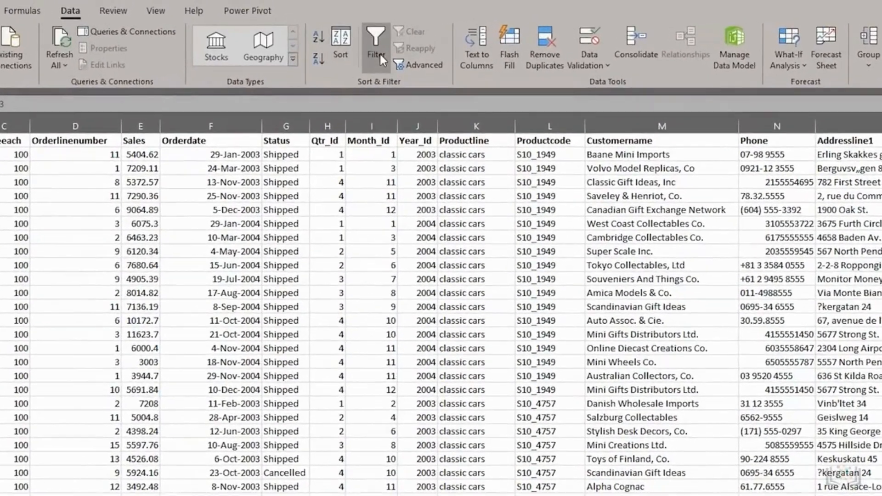
pyautogui.click(402, 46)
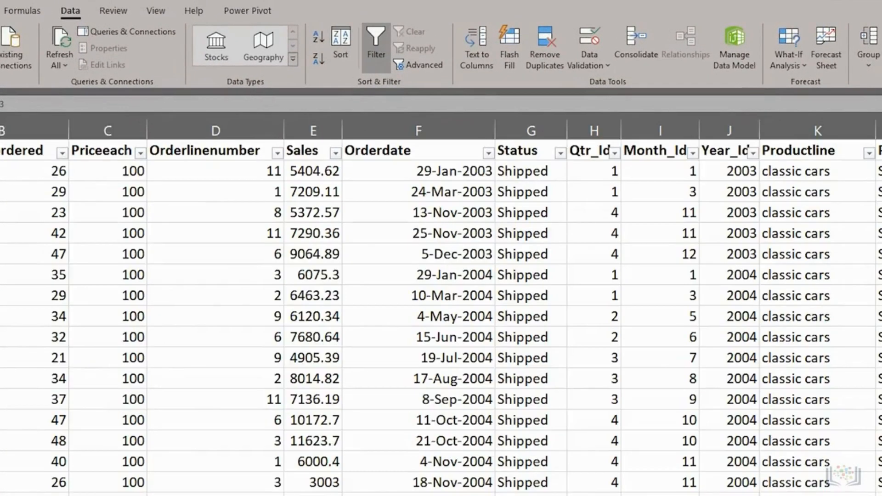
pyautogui.hscroll(2, 441, 322)
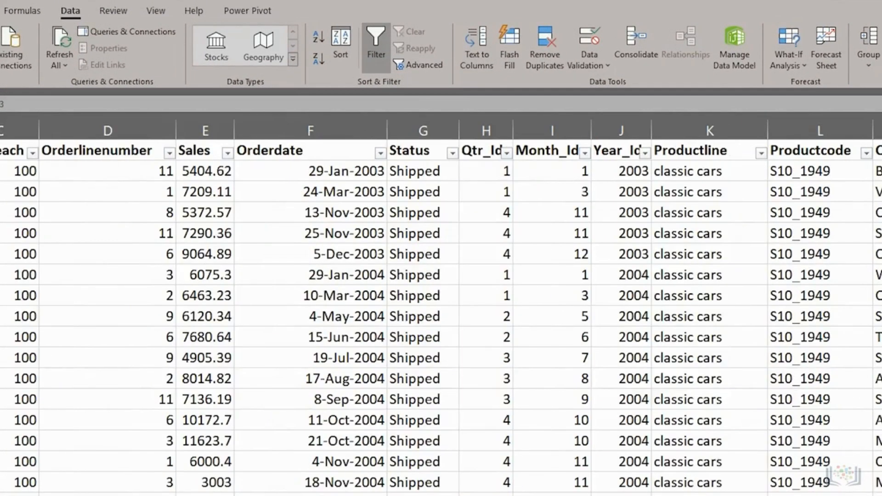
pyautogui.hscroll(1, 441, 322)
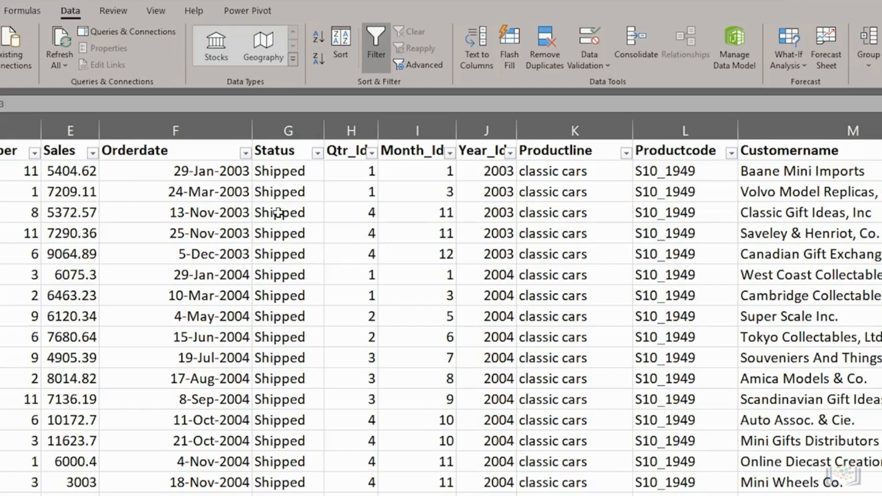
# Step: Inspect the Orderdate, Productline and Customername filter lists, leaving the Orderdate list showing 2004 and 2003
pyautogui.click(246, 154)
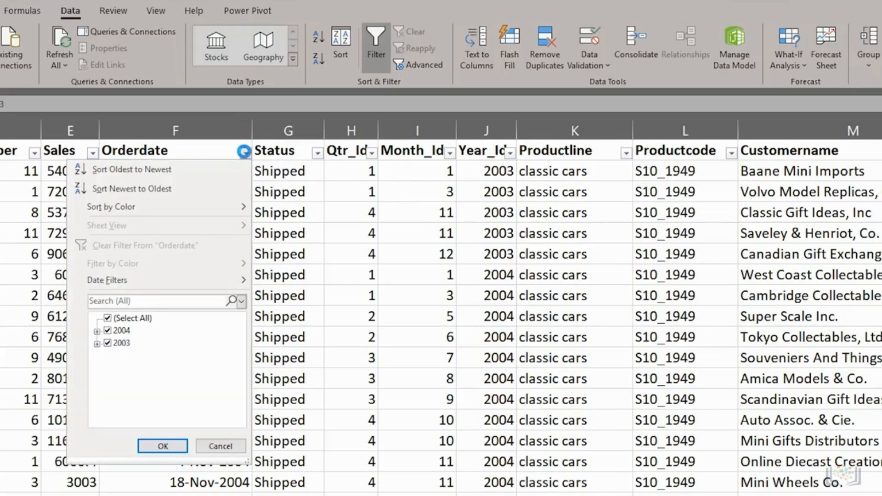
pyautogui.click(626, 154)
pyautogui.click(625, 153)
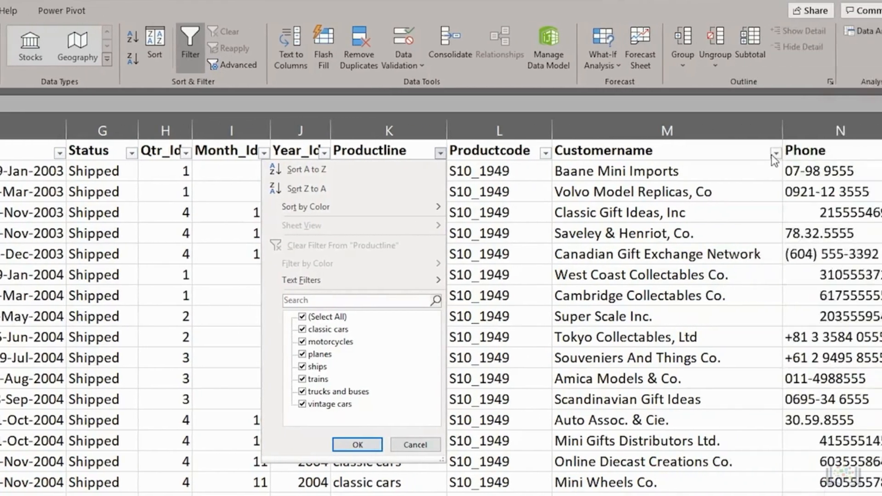
pyautogui.click(754, 155)
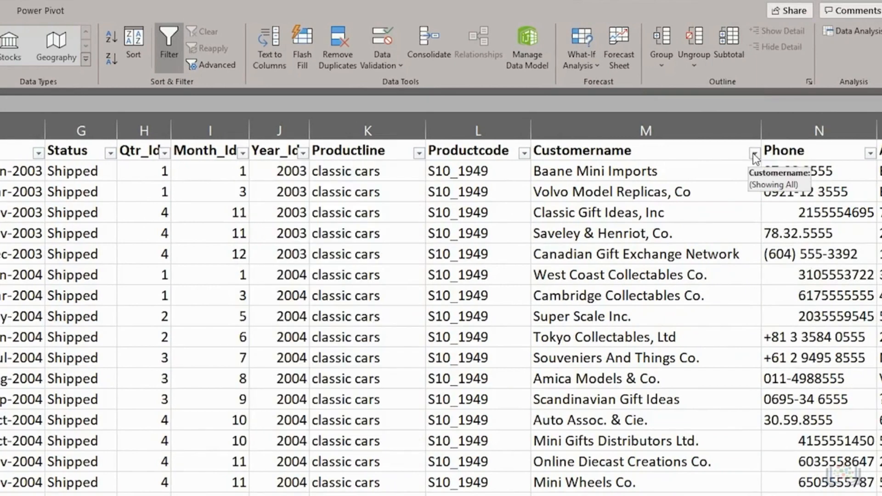
pyautogui.click(752, 153)
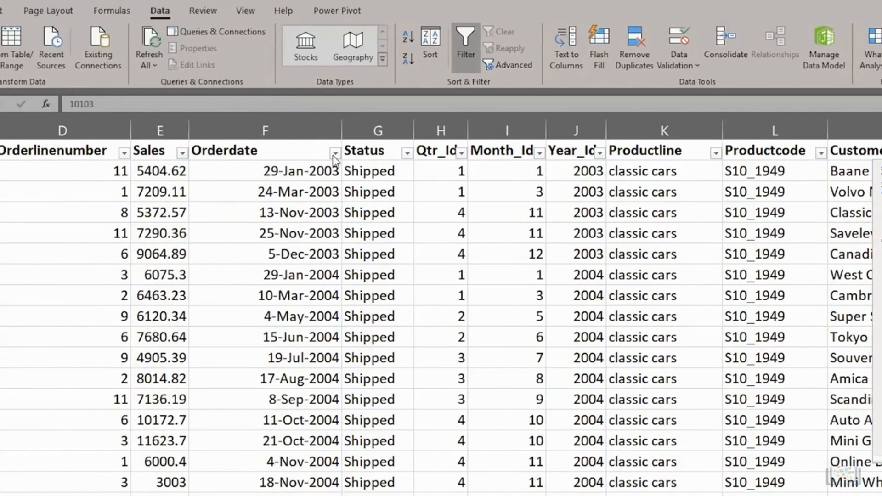
pyautogui.click(334, 154)
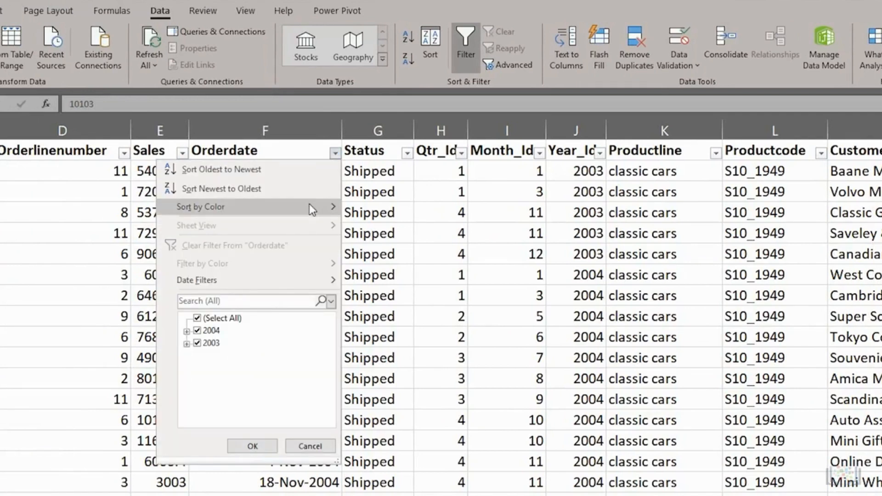
# Step: Filter Orderdate to exclude 2003 so only 2004 orders show, then review 2004's months
pyautogui.click(197, 345)
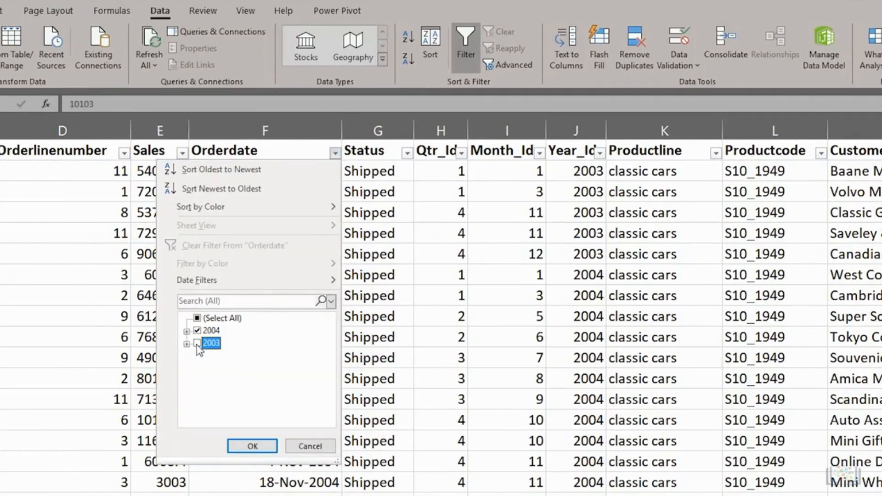
pyautogui.click(253, 446)
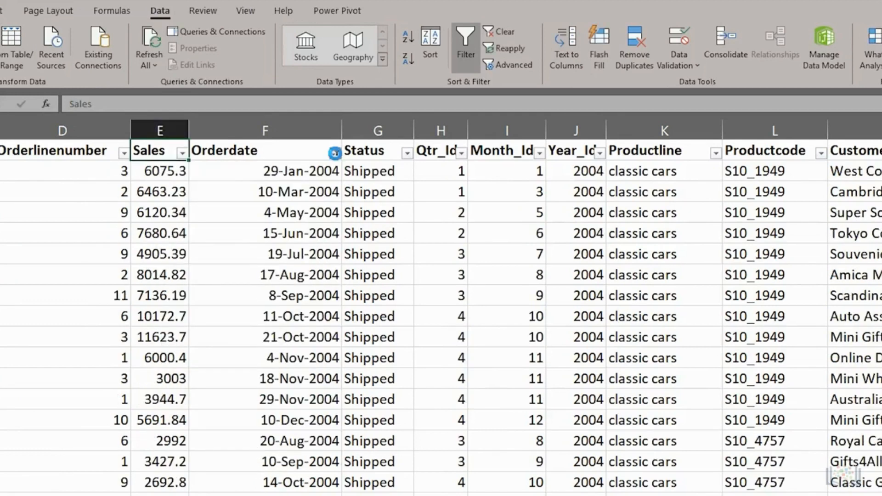
pyautogui.click(336, 153)
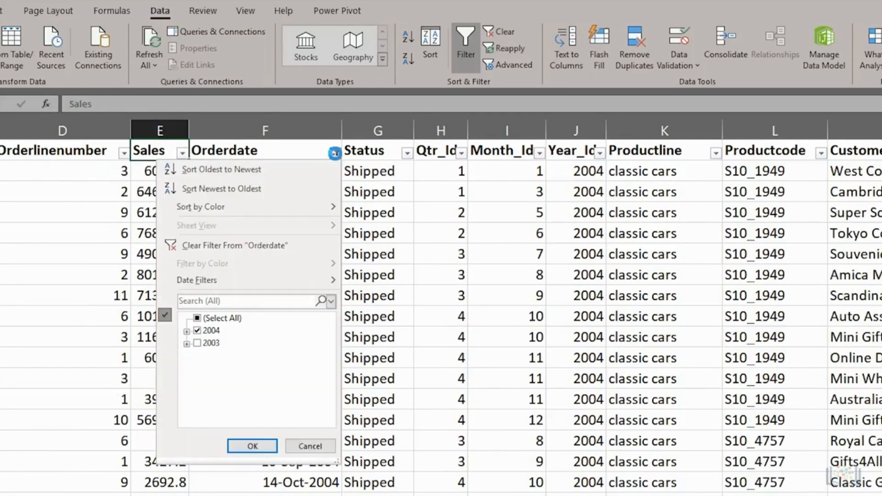
pyautogui.click(186, 331)
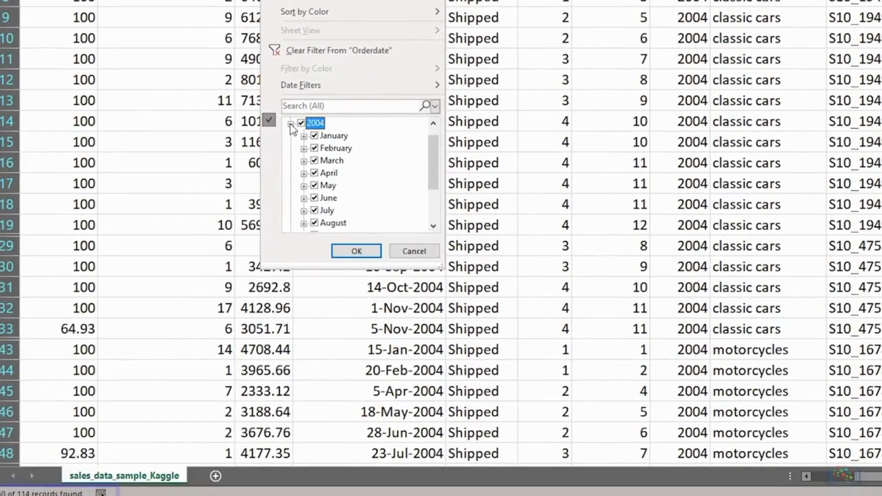
pyautogui.click(291, 124)
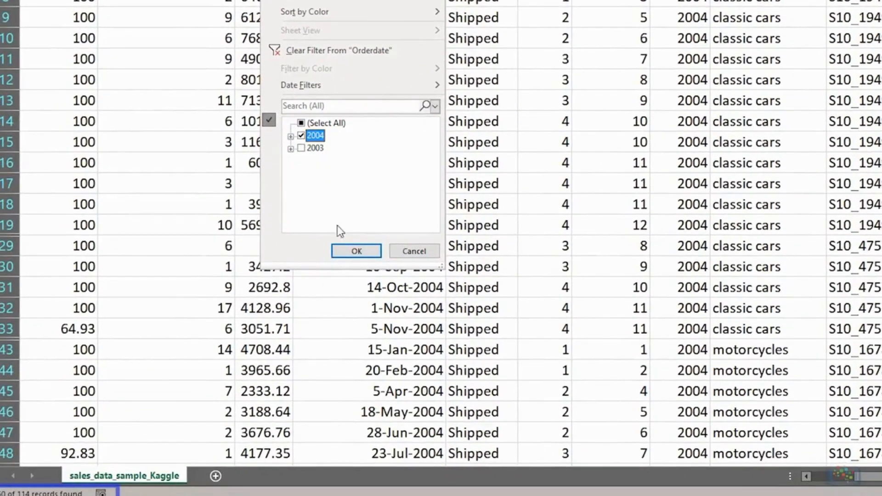
pyautogui.click(357, 252)
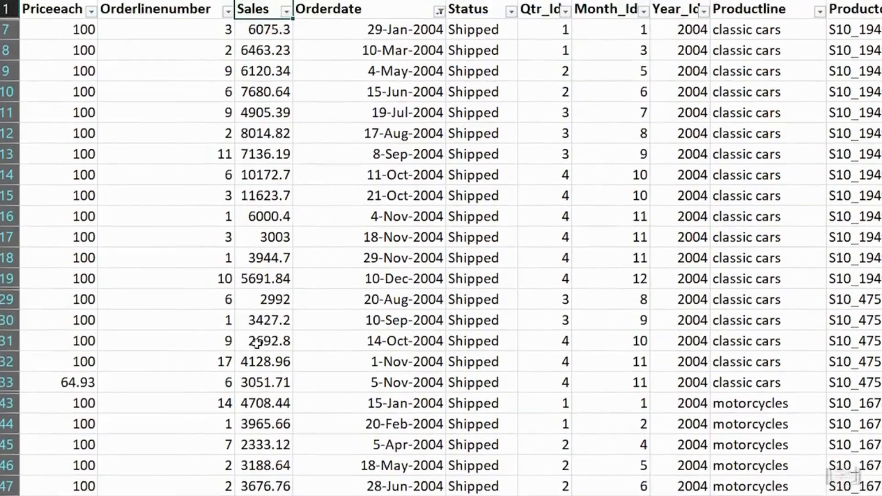
# Step: Jump to the top of the Sales column and reopen the Orderdate filter list
pyautogui.click(257, 289)
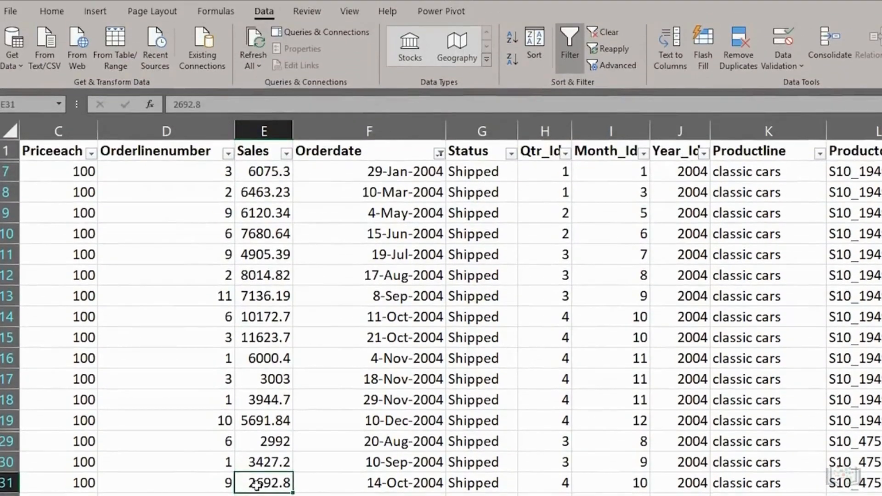
pyautogui.hotkey('ctrl', 'Up')
pyautogui.click(439, 154)
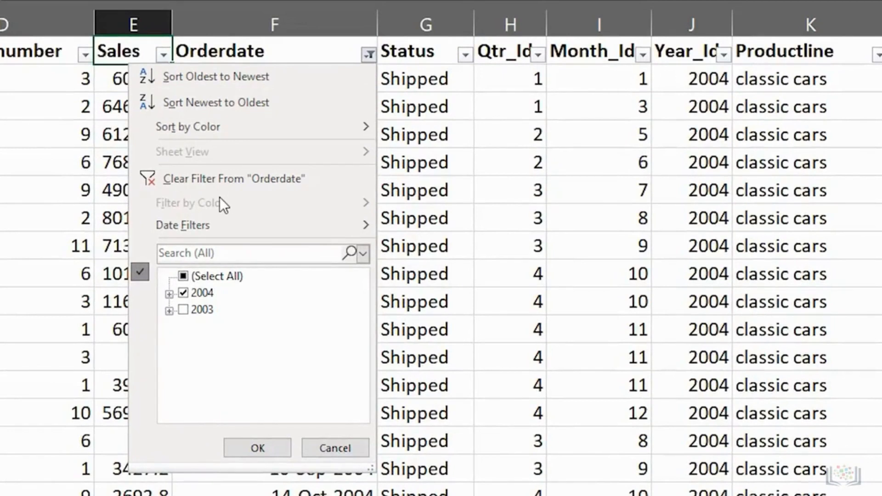
# Step: Clear the Orderdate filter so 2003 and 2004 orders both show
pyautogui.click(184, 276)
pyautogui.click(184, 276)
pyautogui.click(183, 293)
pyautogui.click(226, 179)
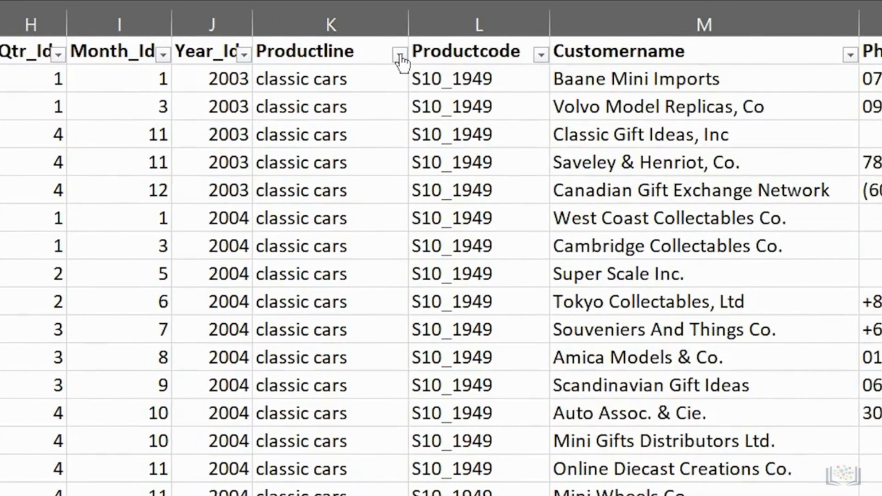
# Step: Filter Productline to classic cars only, then clear the Productline filter
pyautogui.click(400, 55)
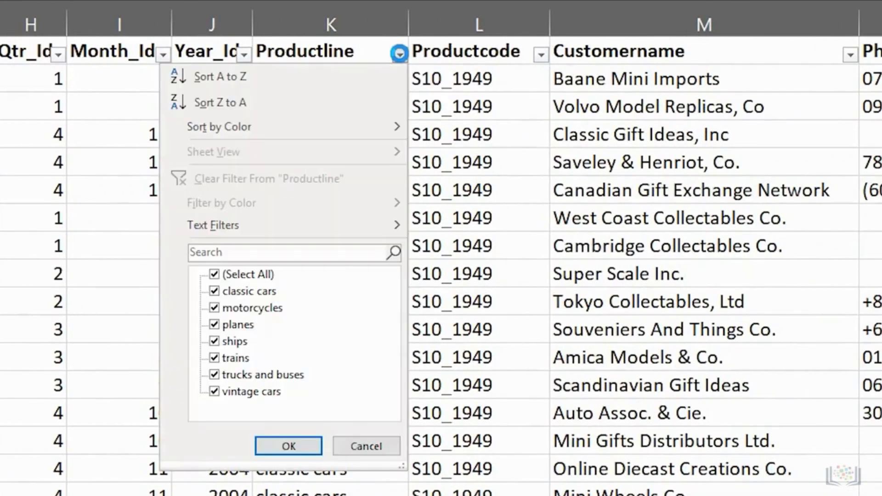
pyautogui.click(214, 274)
pyautogui.click(214, 291)
pyautogui.click(274, 447)
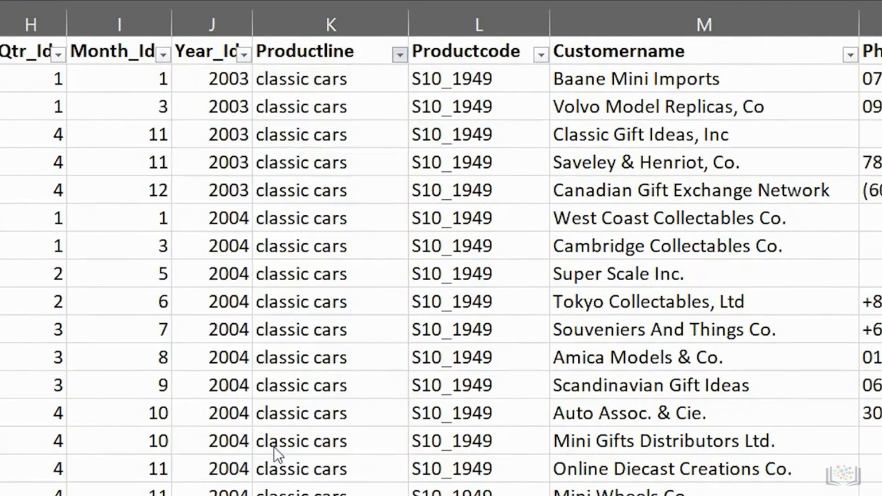
pyautogui.click(401, 56)
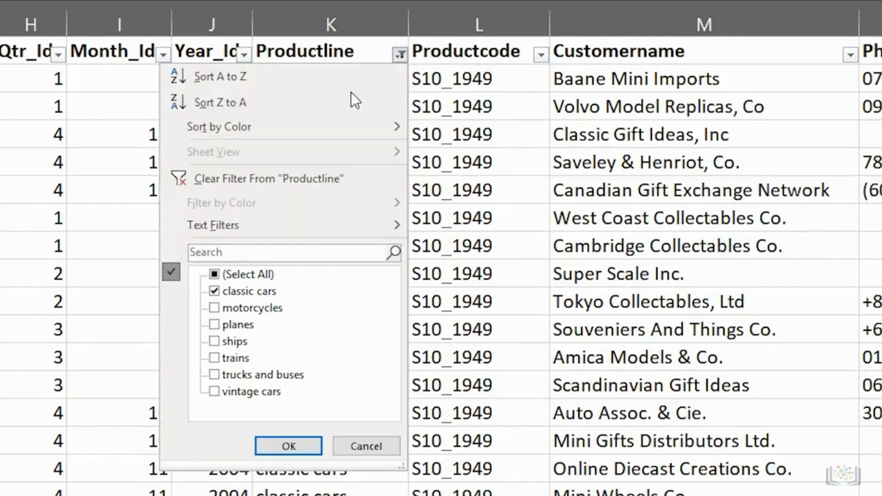
pyautogui.click(247, 177)
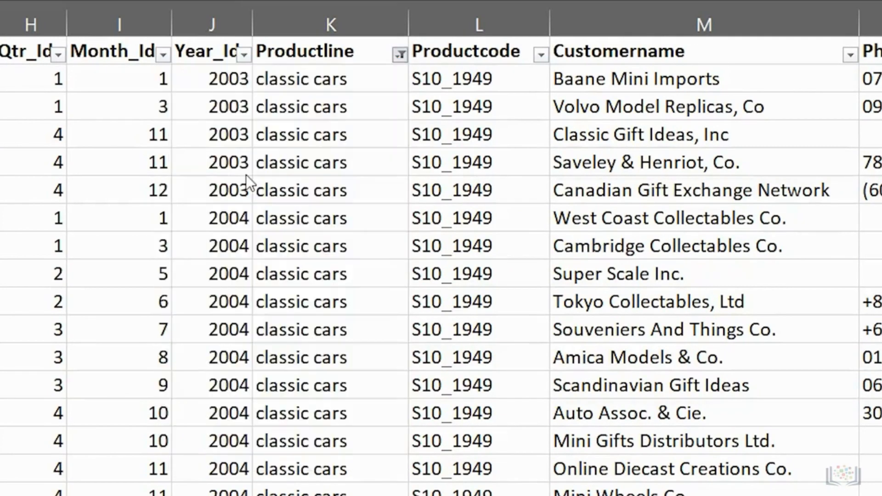
# Step: Show only Mini Gifts Distributors Ltd. orders, then clear the Customername filter
pyautogui.click(851, 55)
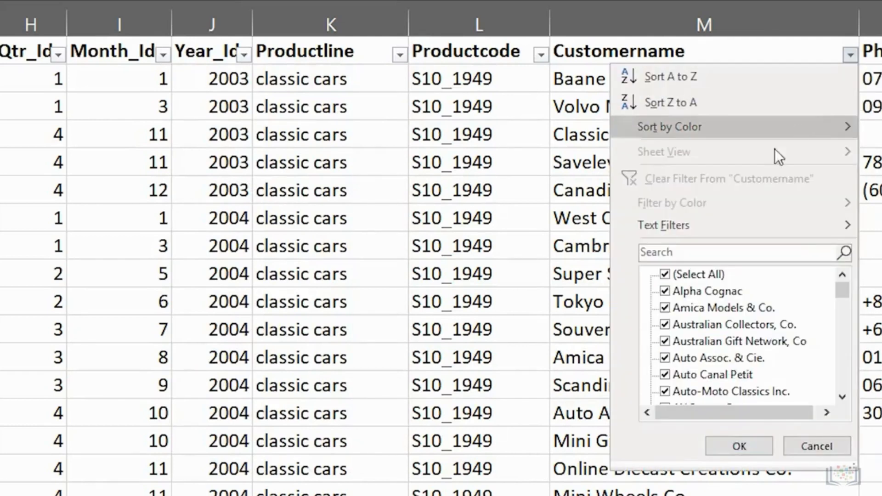
pyautogui.click(665, 274)
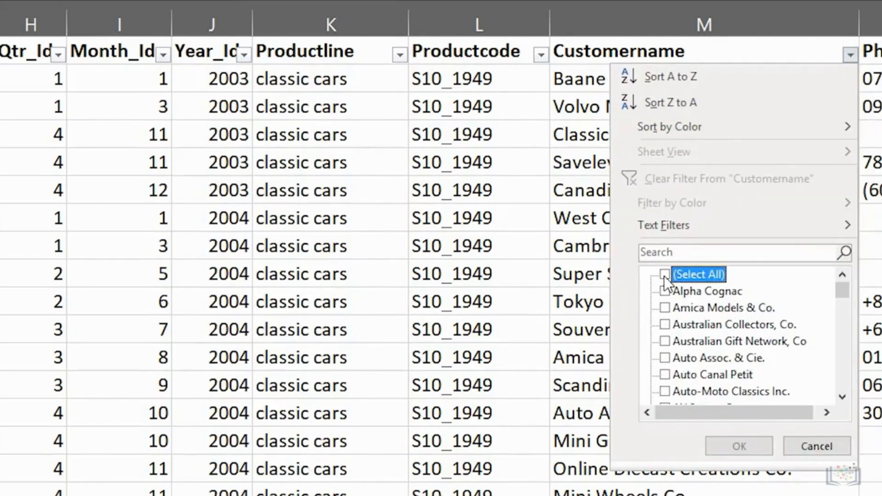
pyautogui.scroll(-15, 846, 370)
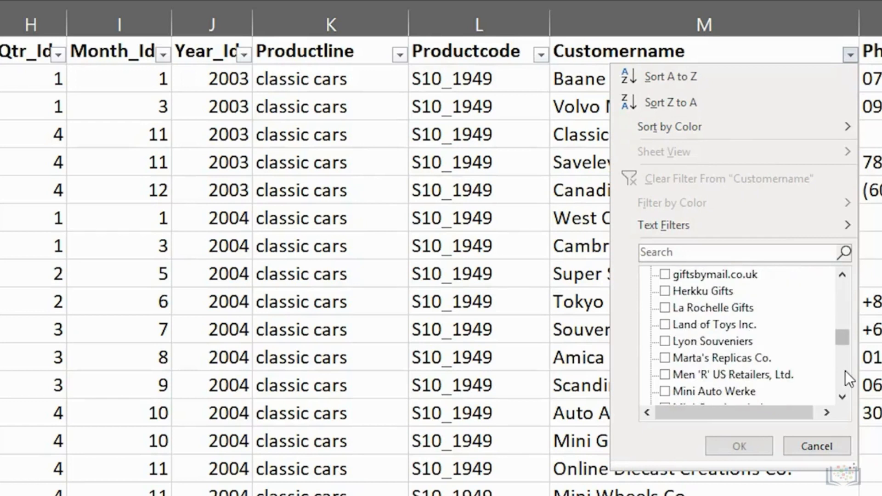
pyautogui.click(667, 309)
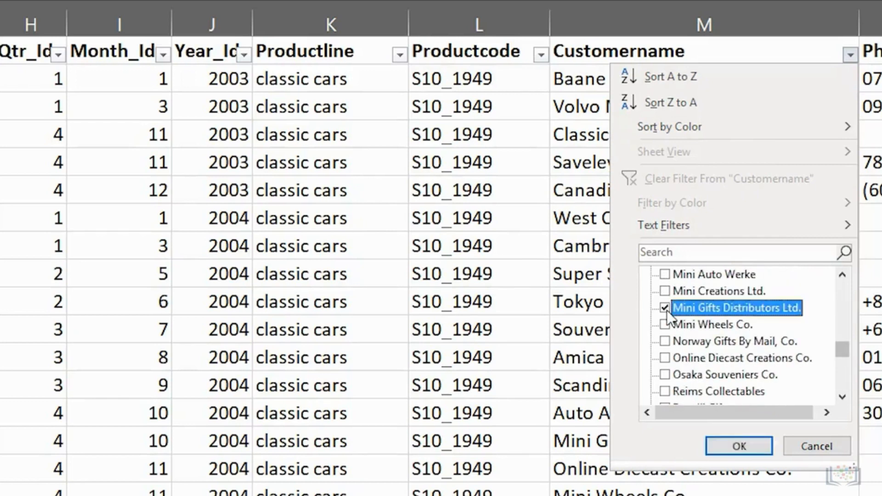
pyautogui.click(743, 447)
pyautogui.click(851, 55)
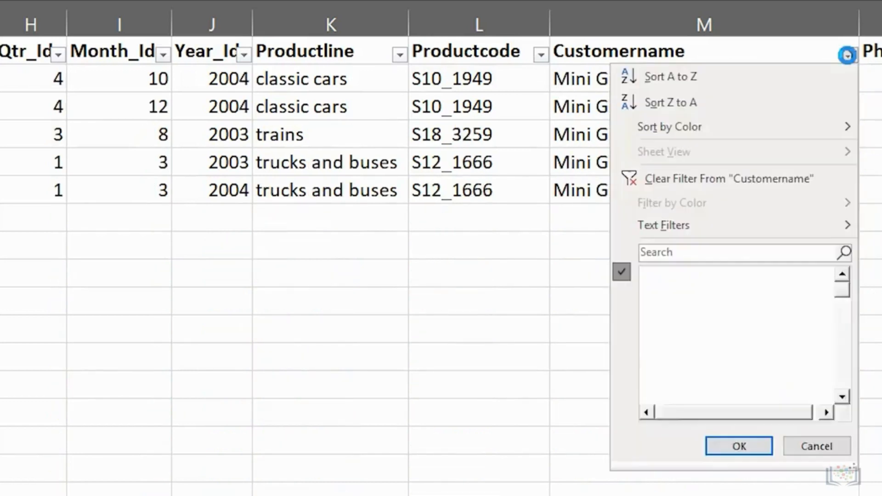
pyautogui.click(704, 179)
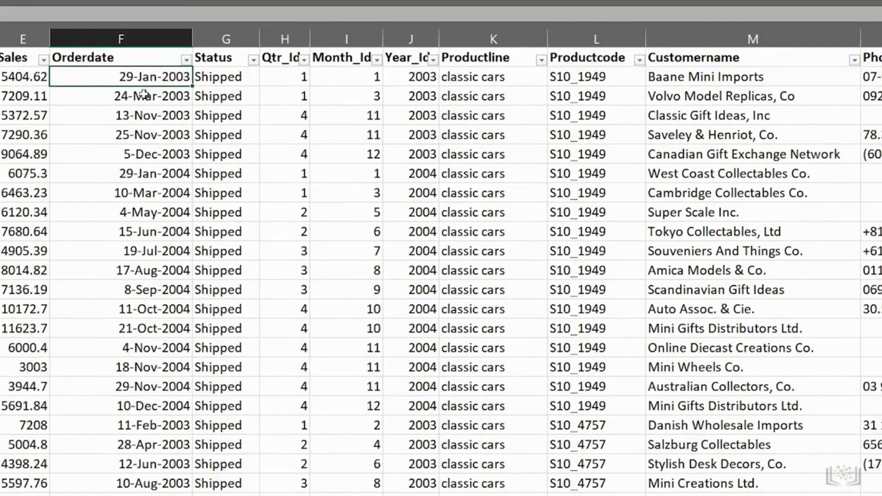
# Step: Filter Orderdate to keep only 2004 orders
pyautogui.click(186, 60)
pyautogui.click(59, 238)
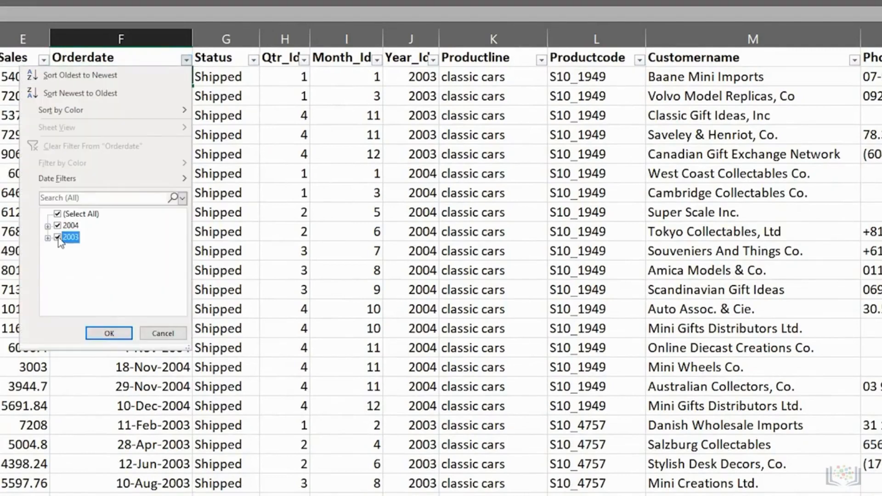
pyautogui.click(109, 333)
# Step: Filter Productline to classic cars only
pyautogui.click(542, 60)
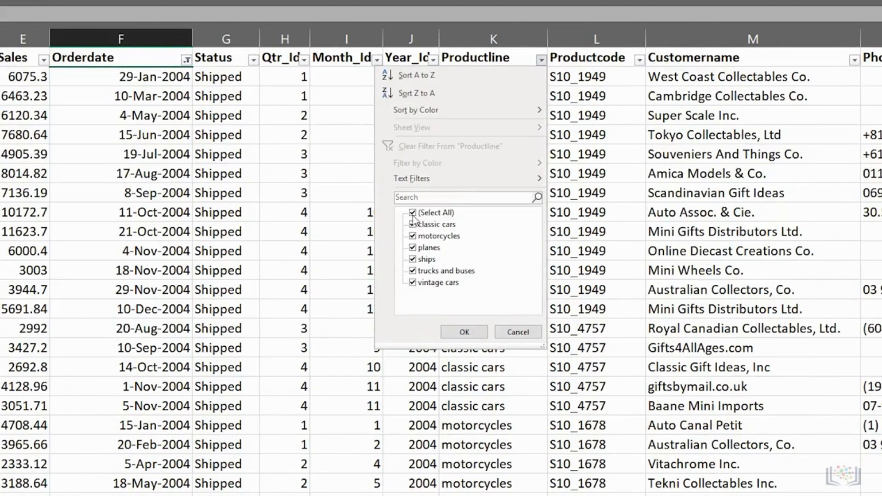
pyautogui.click(413, 212)
pyautogui.click(413, 224)
pyautogui.click(464, 332)
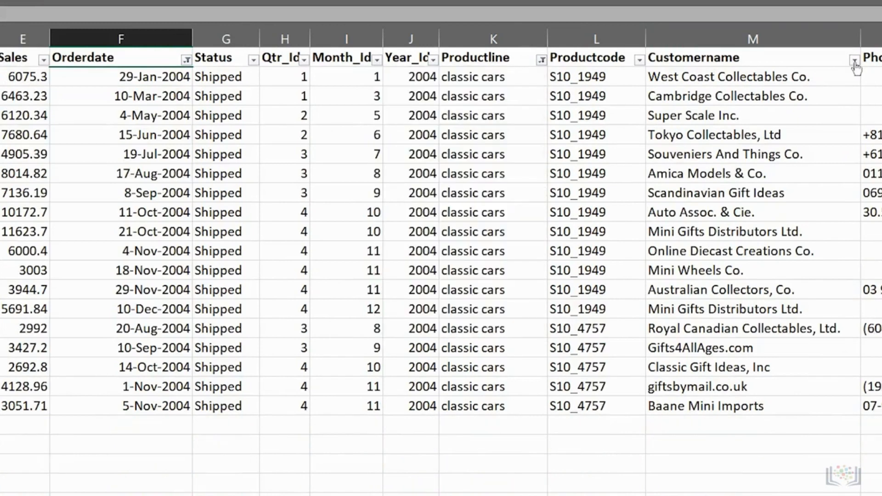
# Step: Filter Customername to Mini Gifts Distributors Ltd. only
pyautogui.click(854, 59)
pyautogui.click(726, 212)
pyautogui.click(850, 281)
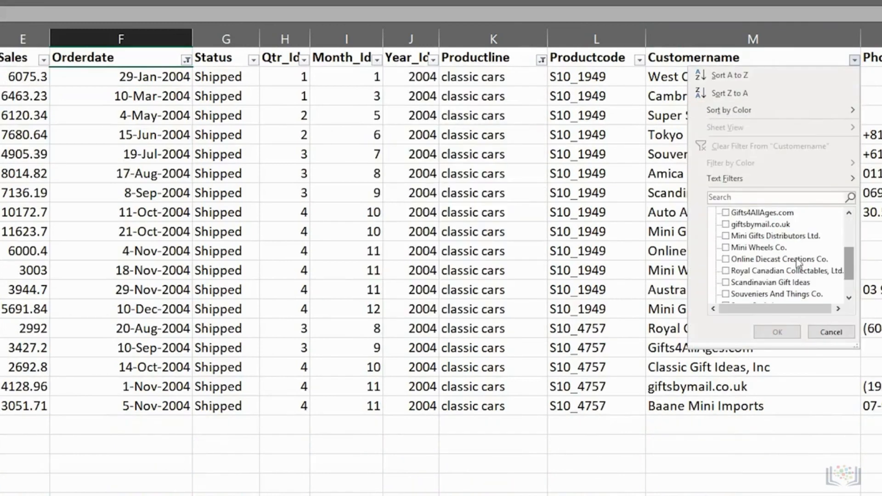
pyautogui.click(726, 236)
pyautogui.click(775, 331)
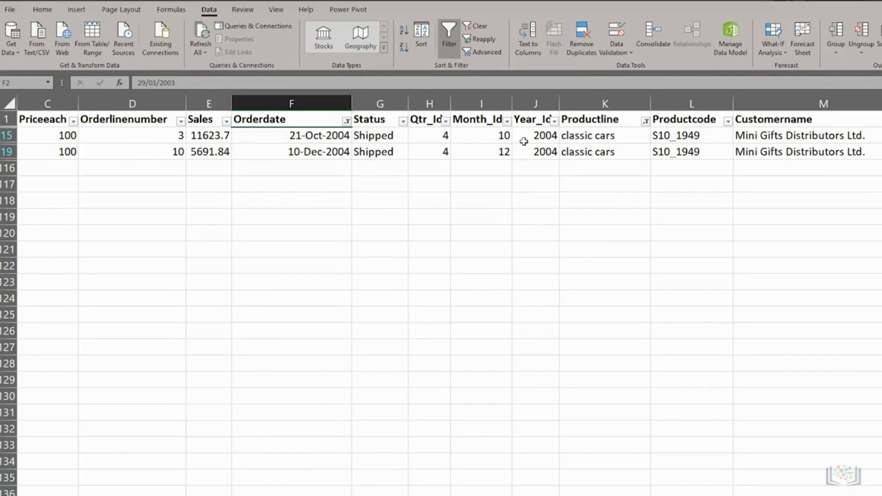
# Step: Clear all table filters and bring up the Sales column's filter list
pyautogui.click(478, 26)
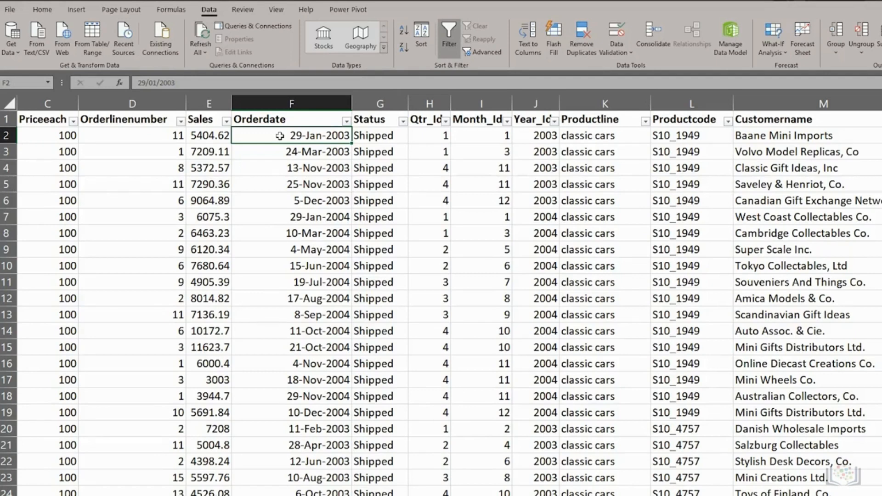
pyautogui.click(226, 122)
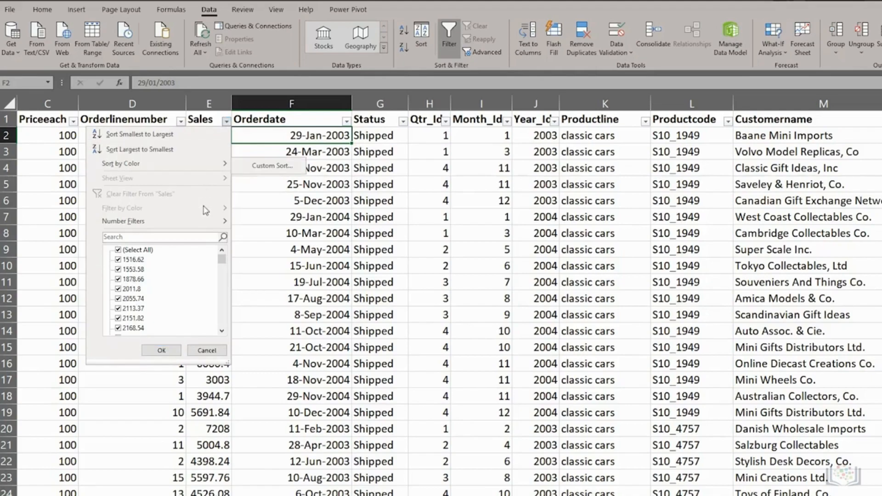
# Step: Filter Sales to values greater than 2000, leaving 111 of 114 records
pyautogui.moveTo(205, 221)
pyautogui.click(257, 251)
pyautogui.write('2000')
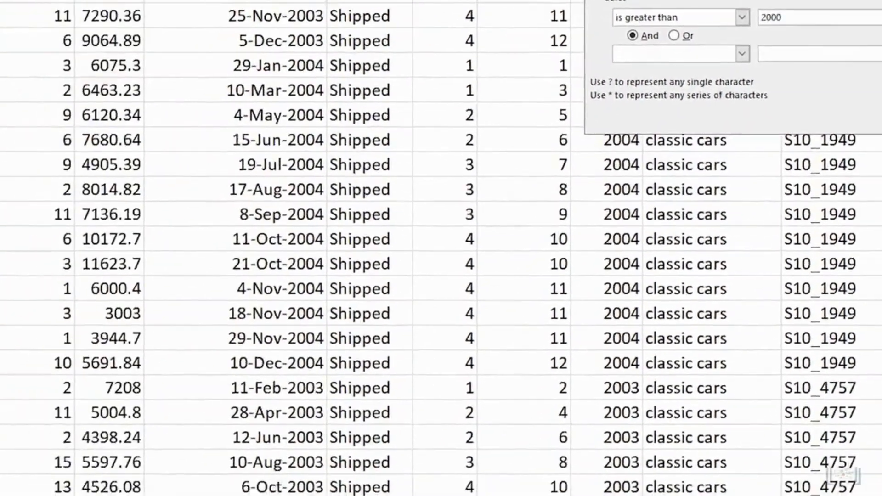
pyautogui.click(701, 238)
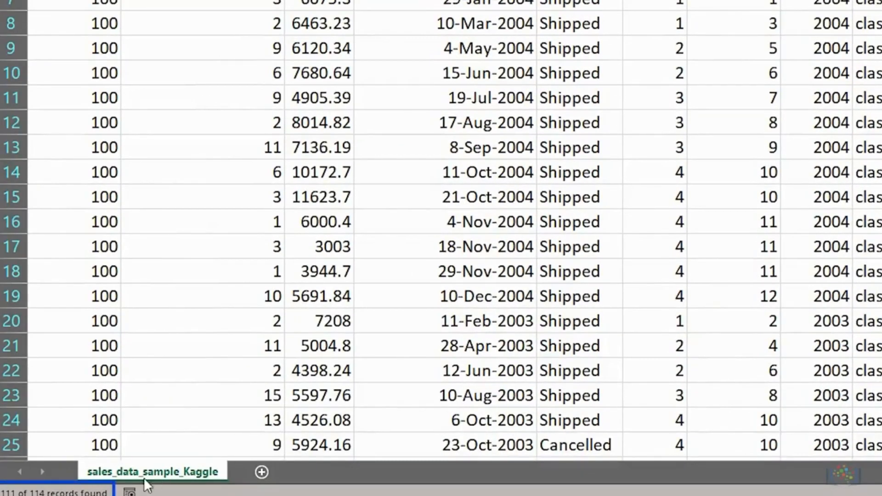
pyautogui.moveTo(94, 494)
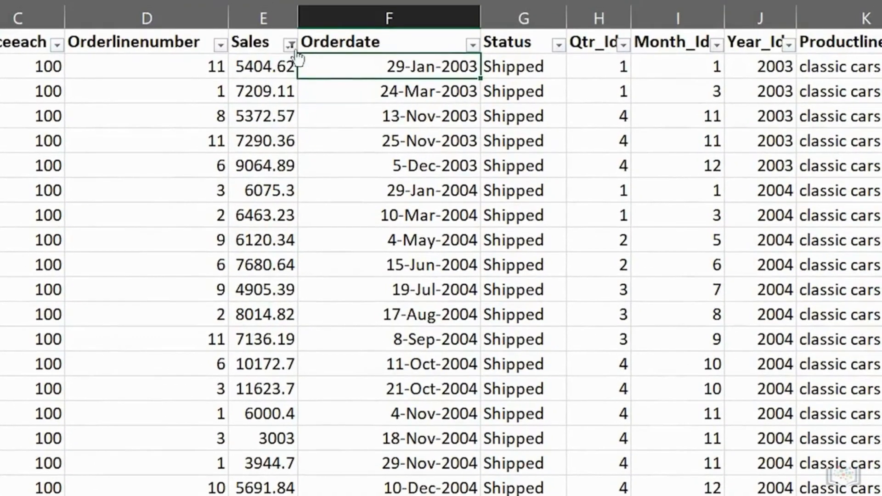
# Step: Replace the Sales filter with less than 2000, leaving three orders, and select row 79
pyautogui.click(290, 44)
pyautogui.click(168, 167)
pyautogui.click(290, 45)
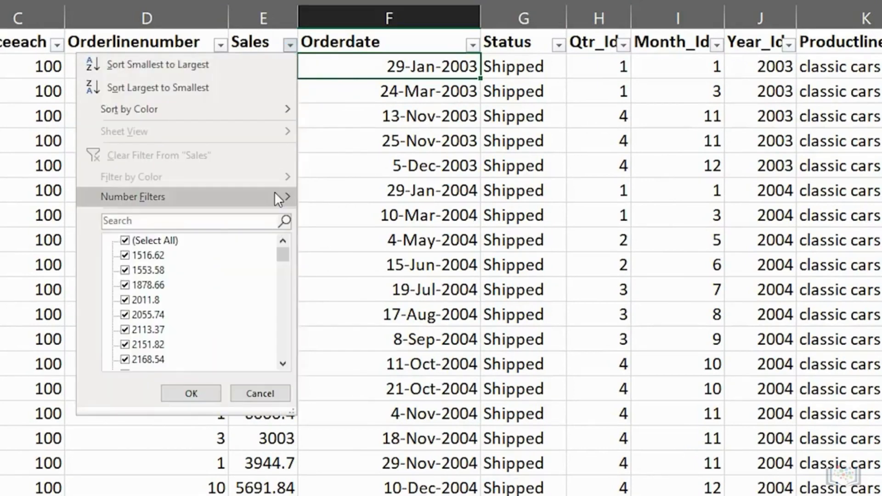
pyautogui.moveTo(276, 193)
pyautogui.click(171, 295)
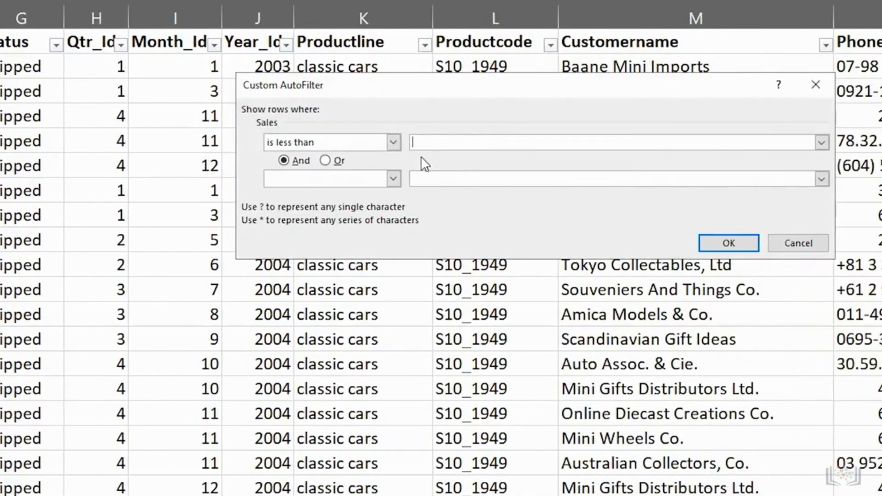
pyautogui.write('2000')
pyautogui.click(726, 248)
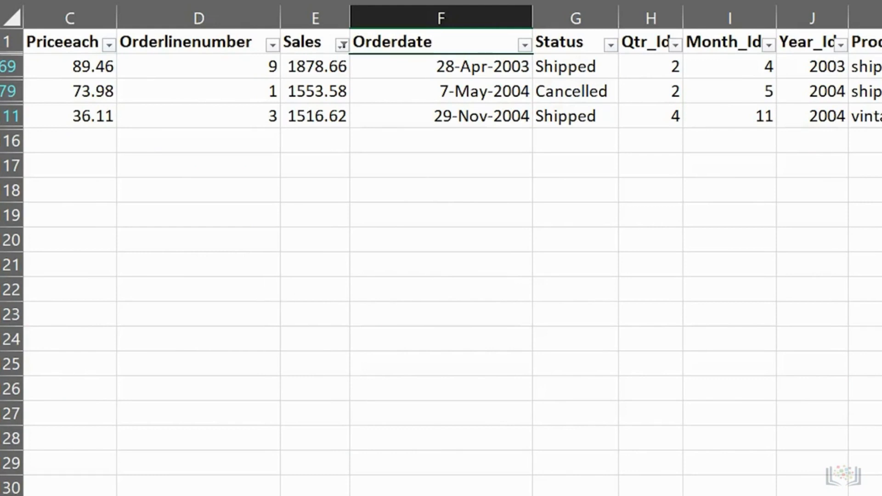
pyautogui.click(13, 68)
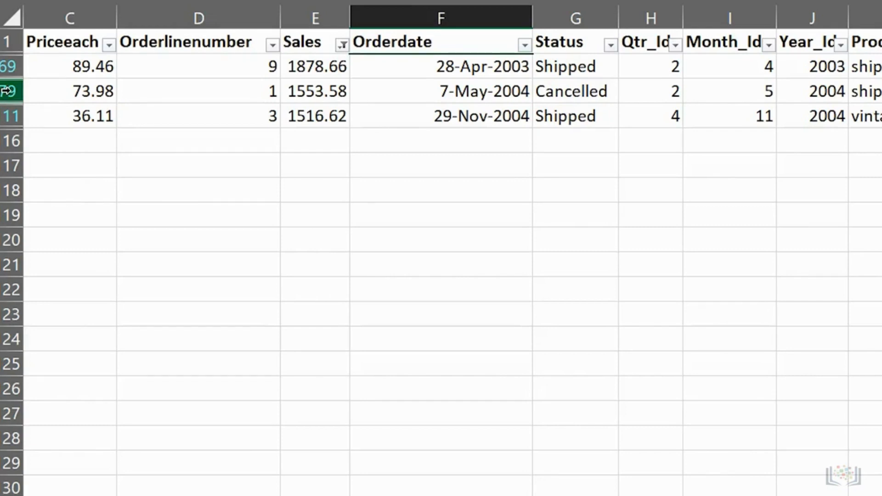
pyautogui.click(7, 90)
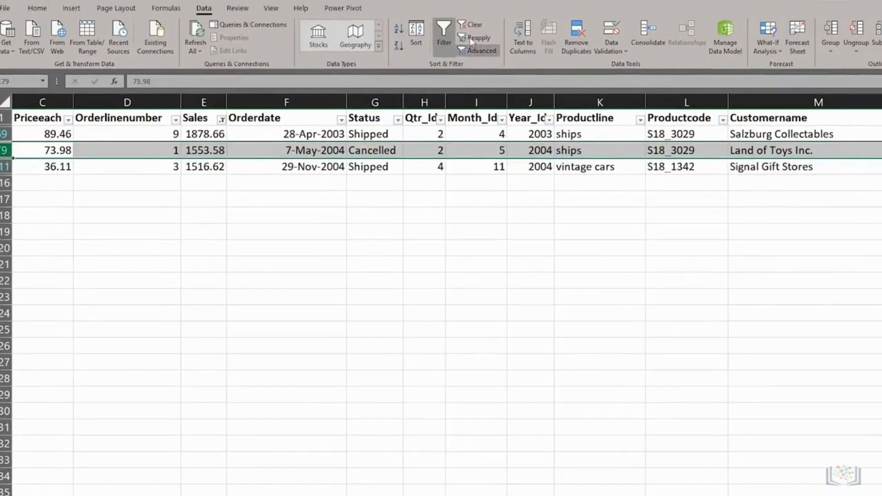
# Step: Clear the Sales filter, glance at the Productline list unchanged, then turn AutoFilter off
pyautogui.click(470, 26)
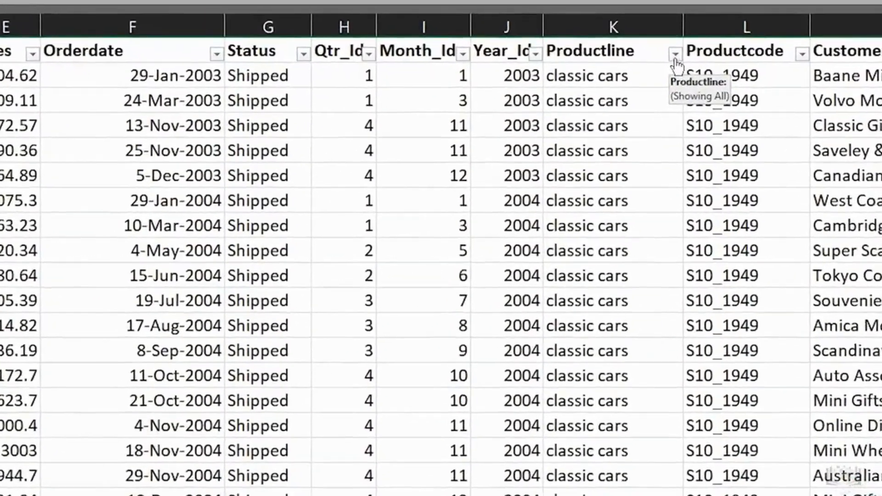
pyautogui.click(640, 121)
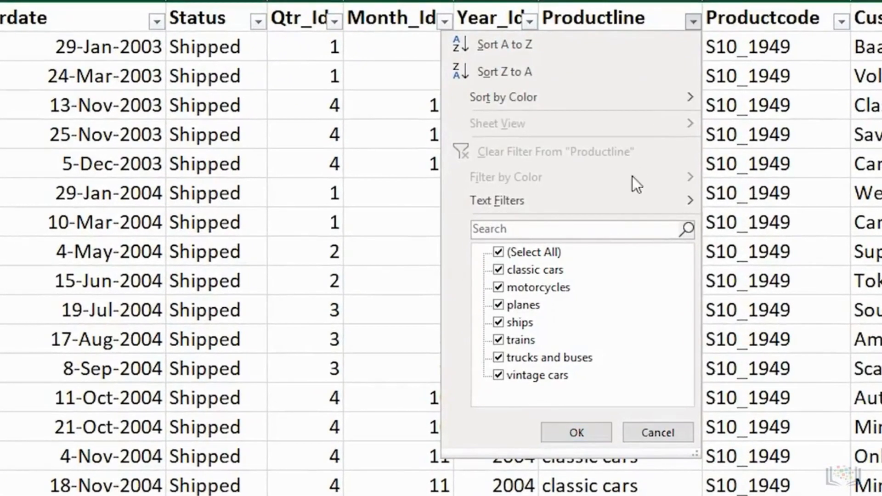
pyautogui.moveTo(619, 200)
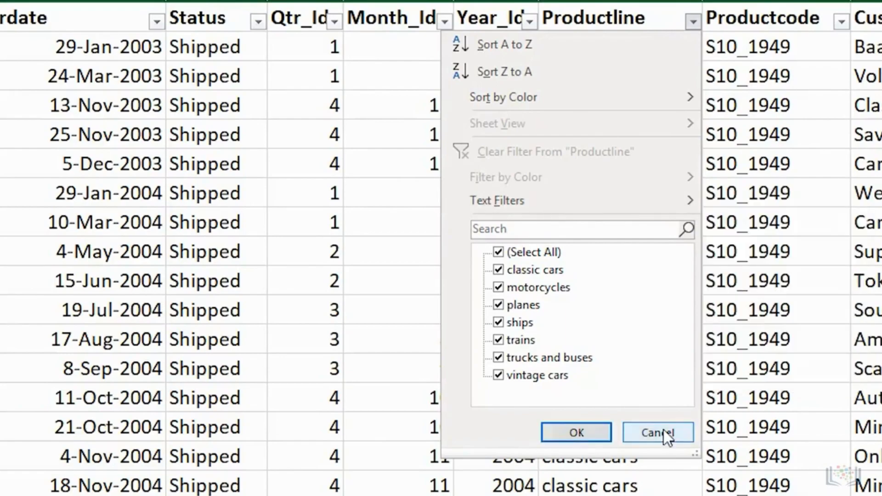
pyautogui.click(658, 432)
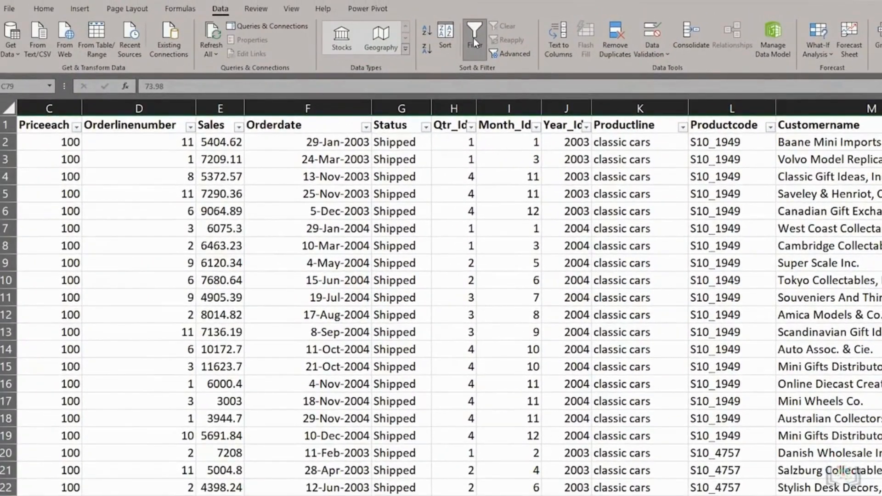
pyautogui.click(473, 38)
pyautogui.click(800, 163)
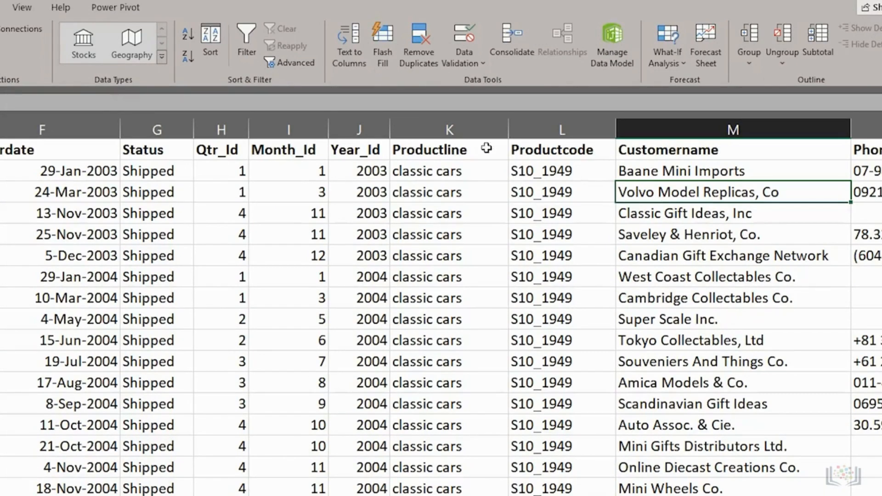
# Step: Sort rows by customer name A to Z and Z to A, then by Sales both ways
pyautogui.click(189, 33)
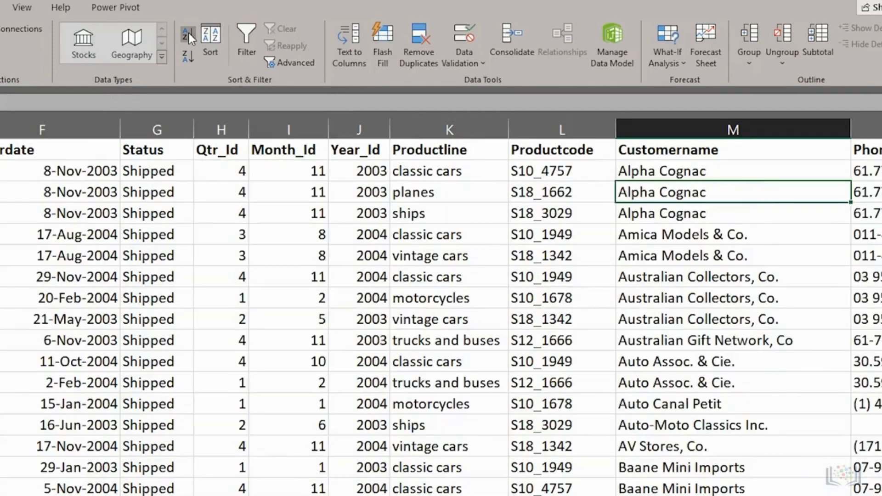
pyautogui.click(185, 56)
pyautogui.click(123, 213)
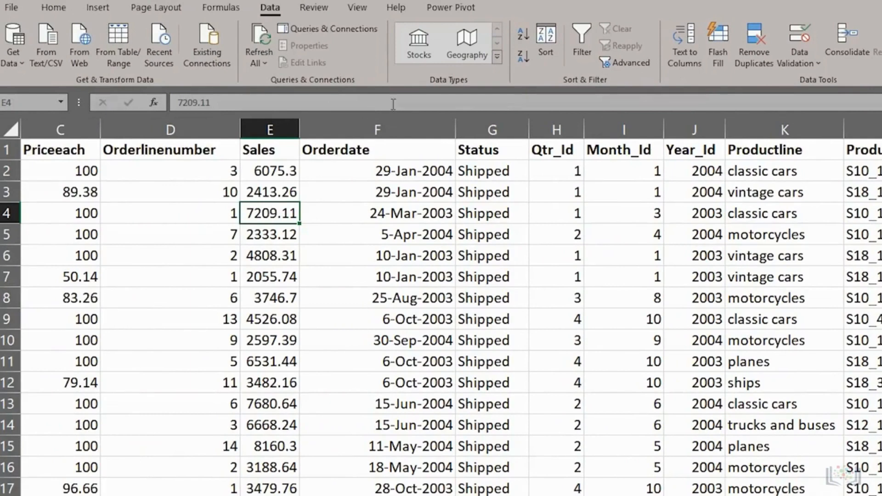
pyautogui.click(523, 36)
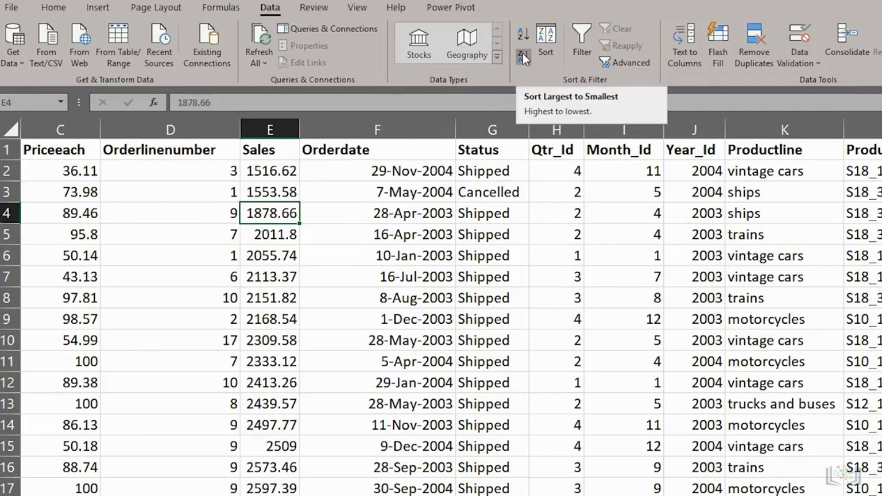
pyautogui.click(523, 57)
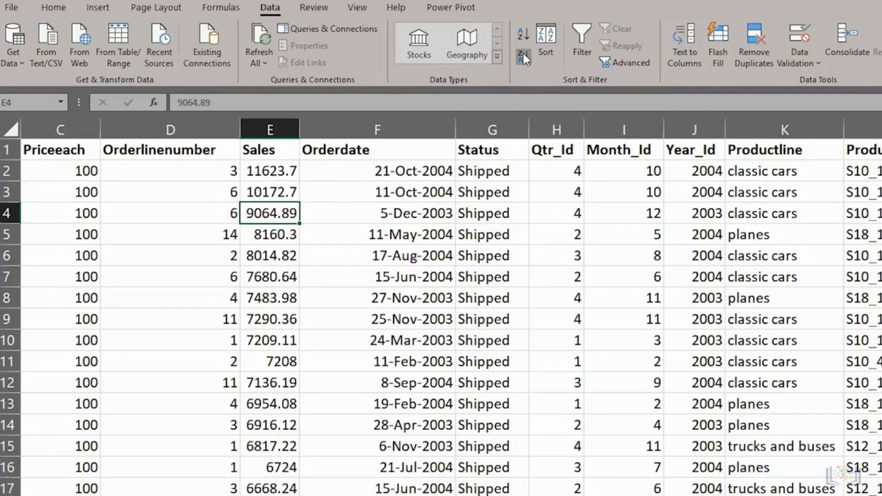
# Step: Sort by Orderdate oldest first, then newest first, so 10-Dec-2004 leads
pyautogui.click(395, 214)
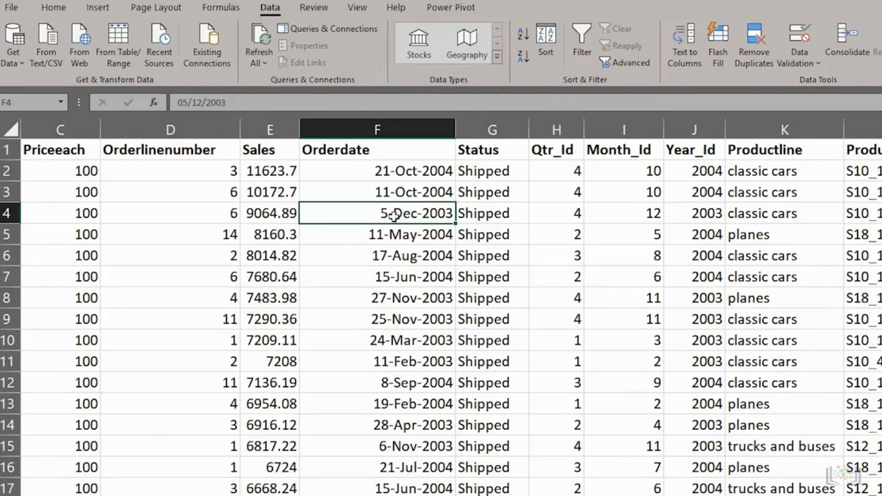
pyautogui.click(525, 34)
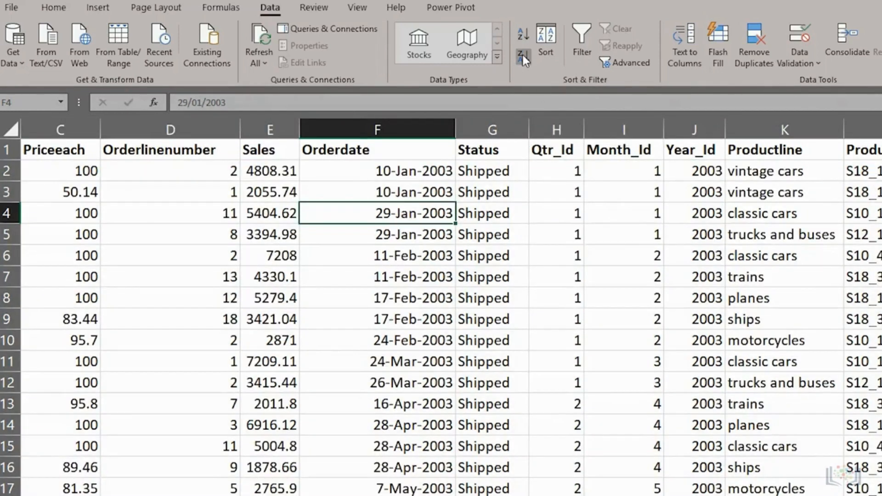
pyautogui.click(523, 56)
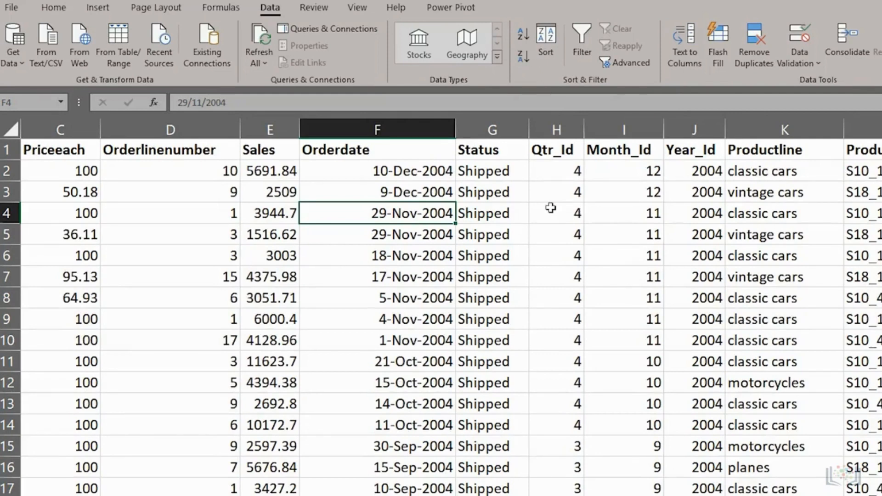
# Step: In the Sort dialog, sort by Orderdate from Oldest to Newest
pyautogui.click(547, 46)
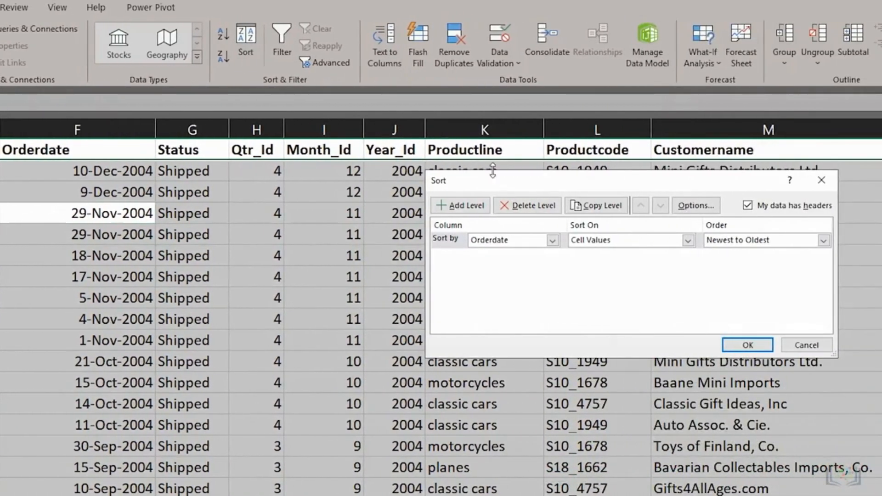
pyautogui.moveTo(509, 182); pyautogui.dragTo(337, 191)
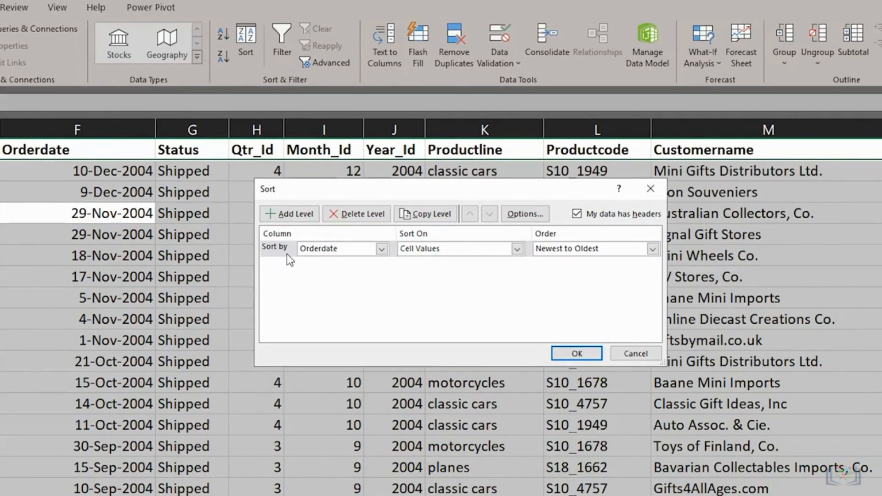
pyautogui.click(382, 250)
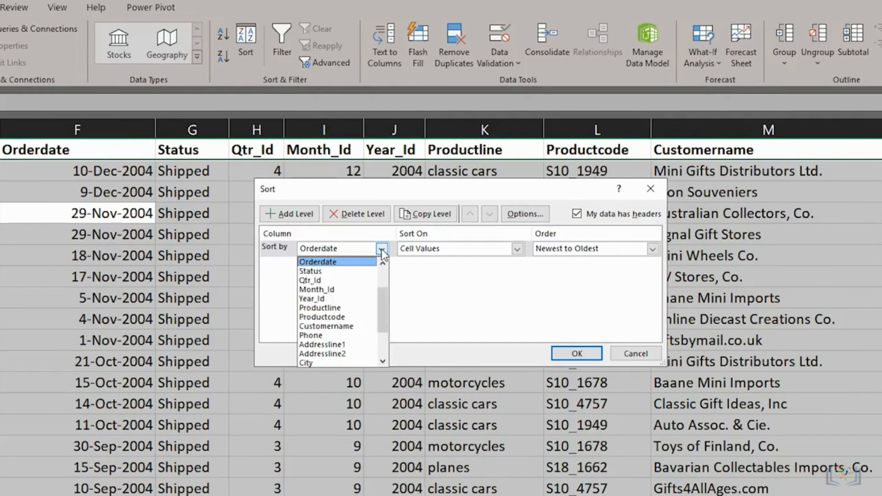
pyautogui.click(346, 261)
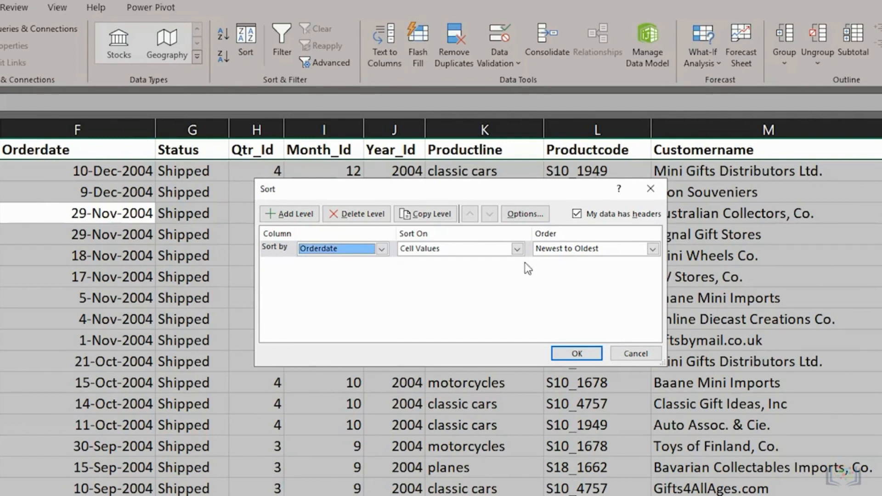
pyautogui.click(552, 251)
pyautogui.click(550, 263)
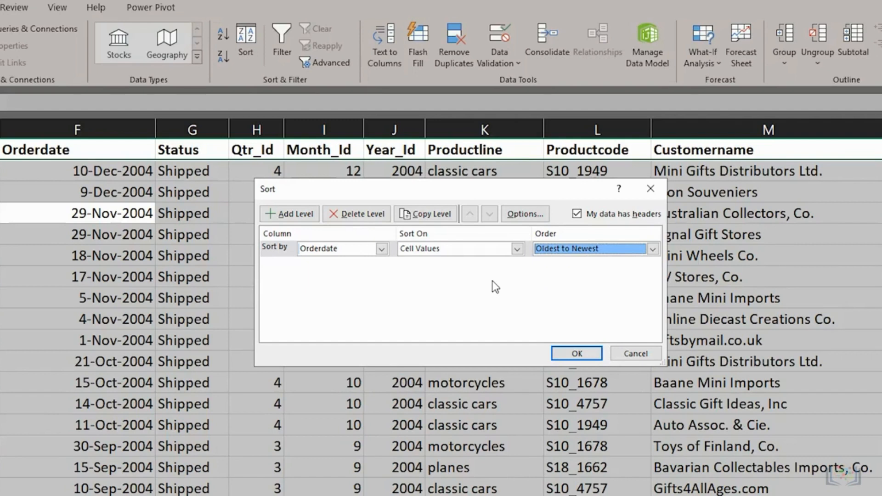
# Step: Add a second level sorting Sales from Largest to Smallest
pyautogui.click(294, 216)
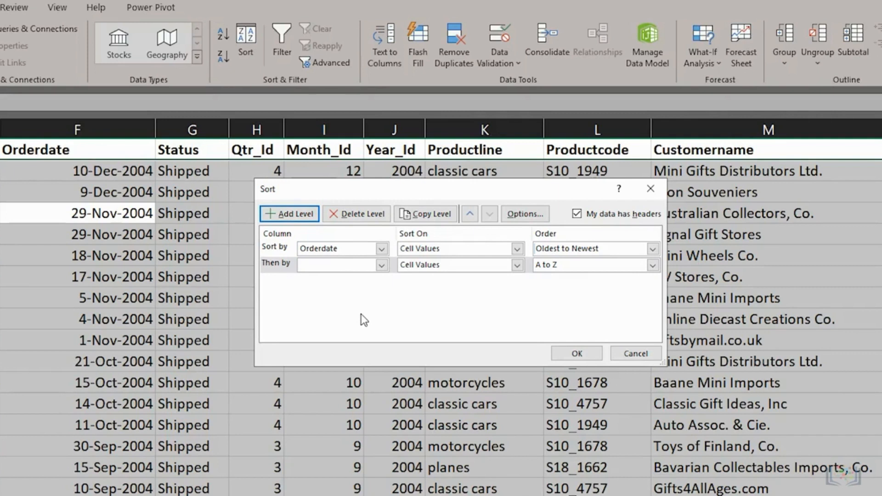
pyautogui.click(382, 266)
pyautogui.click(324, 316)
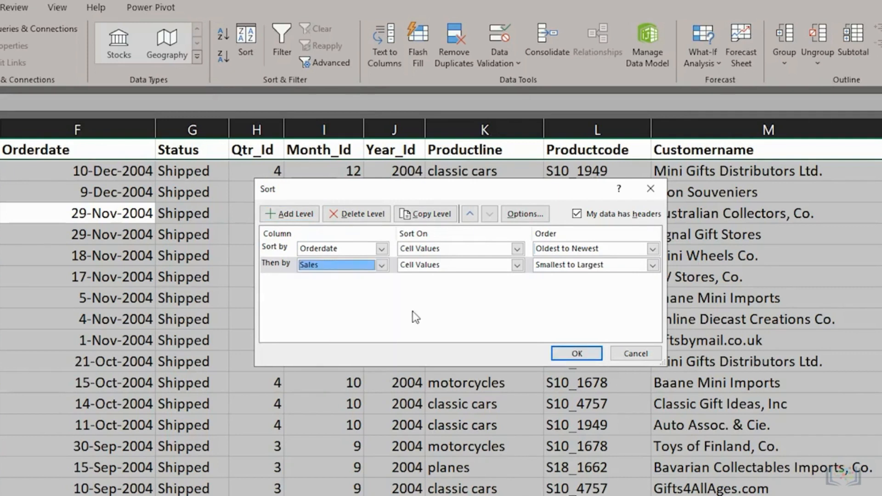
pyautogui.click(653, 265)
pyautogui.click(560, 285)
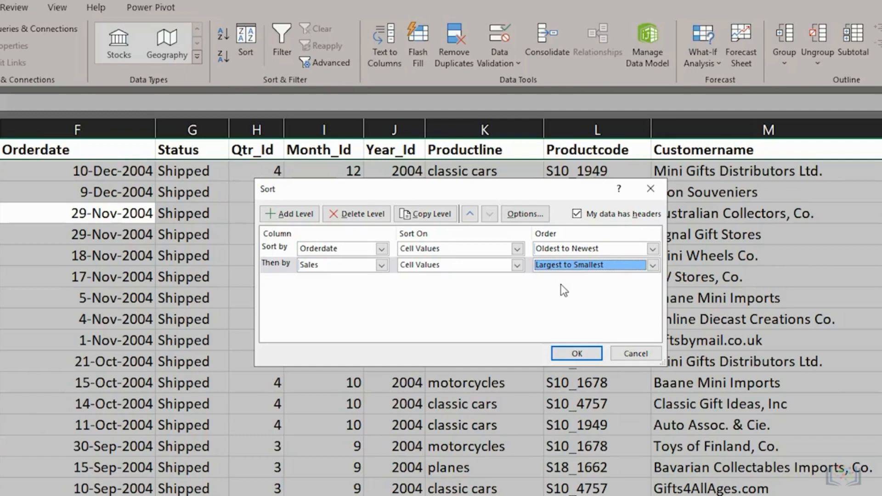
# Step: Apply the two-level sort and check that the 10-Jan-2003 orders come first
pyautogui.click(578, 215)
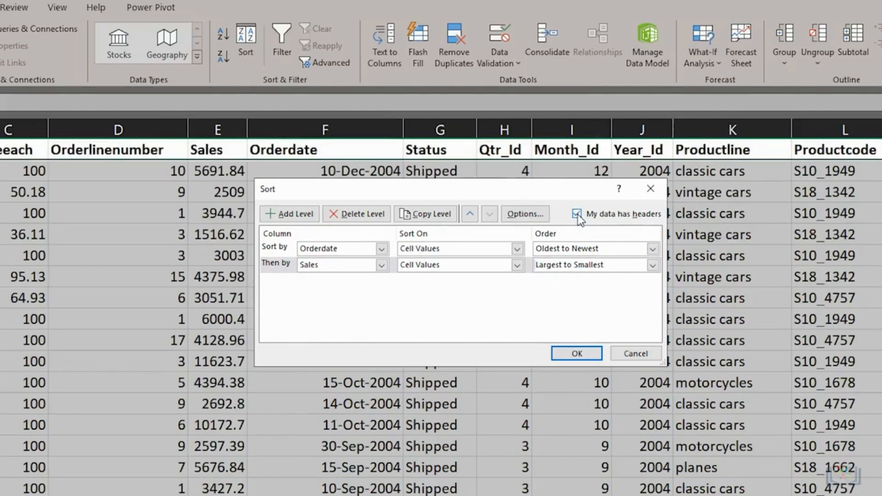
pyautogui.click(570, 354)
pyautogui.click(322, 191)
pyautogui.click(323, 213)
pyautogui.click(316, 194)
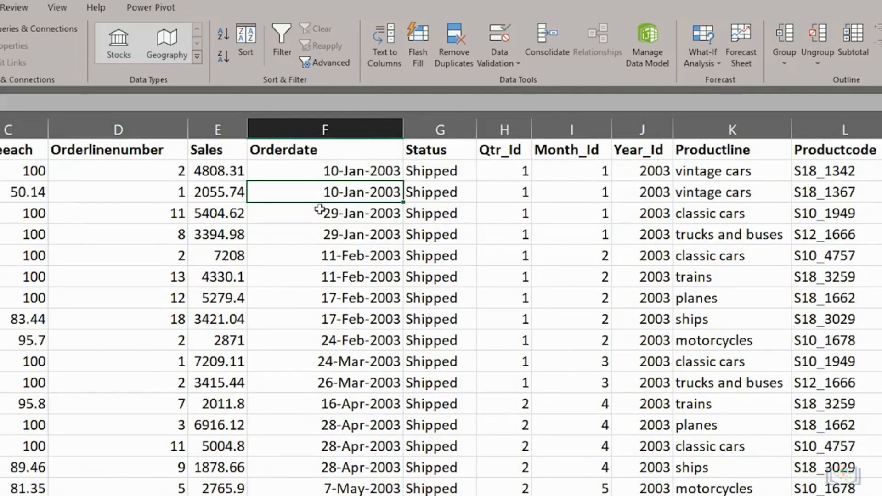
pyautogui.click(321, 214)
pyautogui.press('pagedown')
pyautogui.click(323, 234)
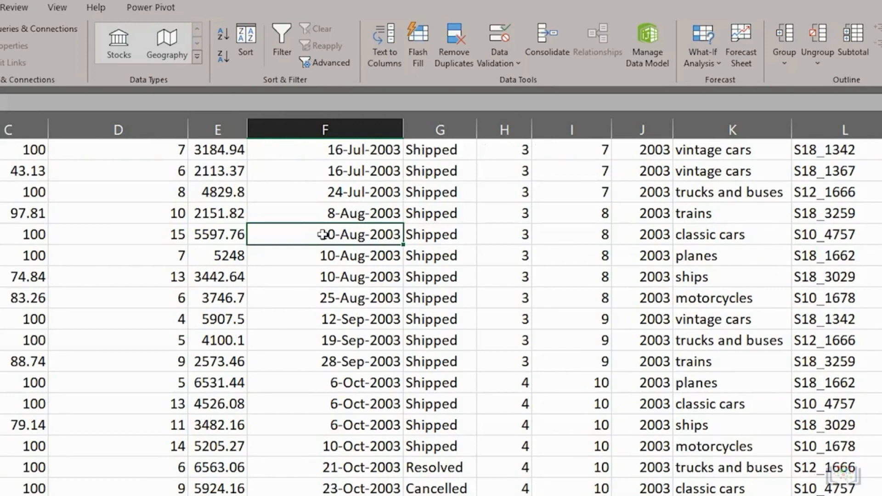
pyautogui.click(327, 256)
pyautogui.click(330, 281)
pyautogui.click(226, 237)
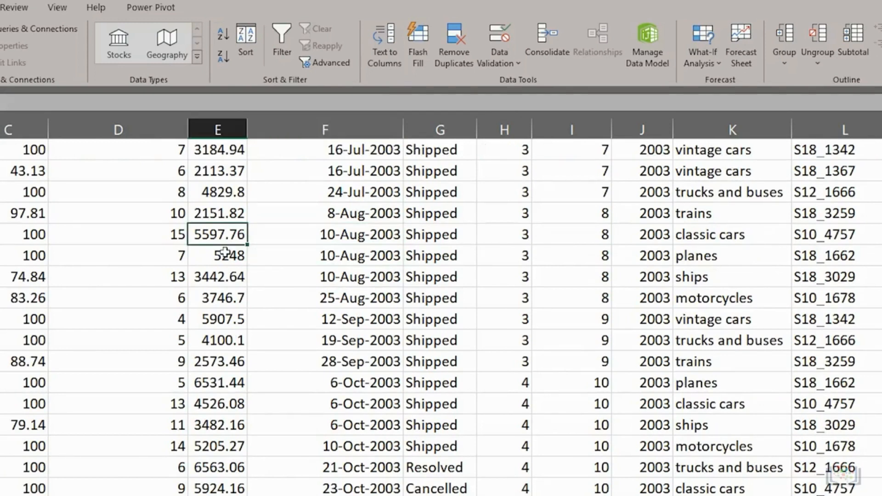
pyautogui.click(226, 256)
pyautogui.click(223, 276)
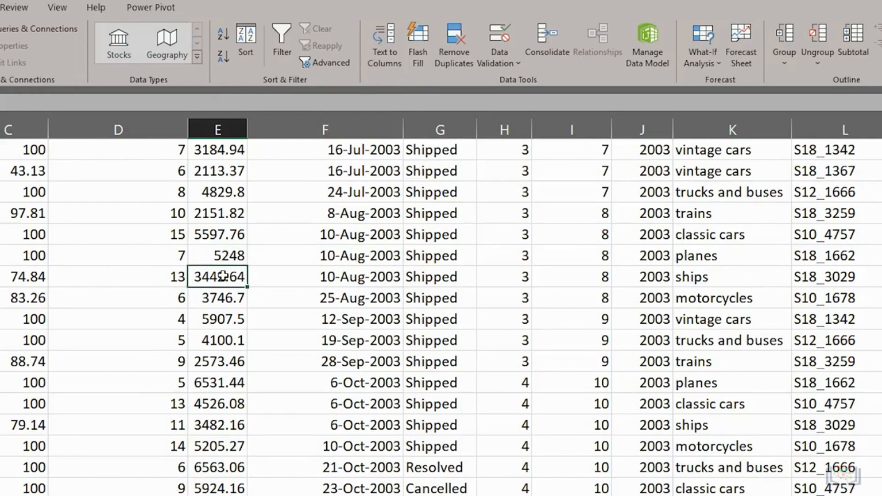